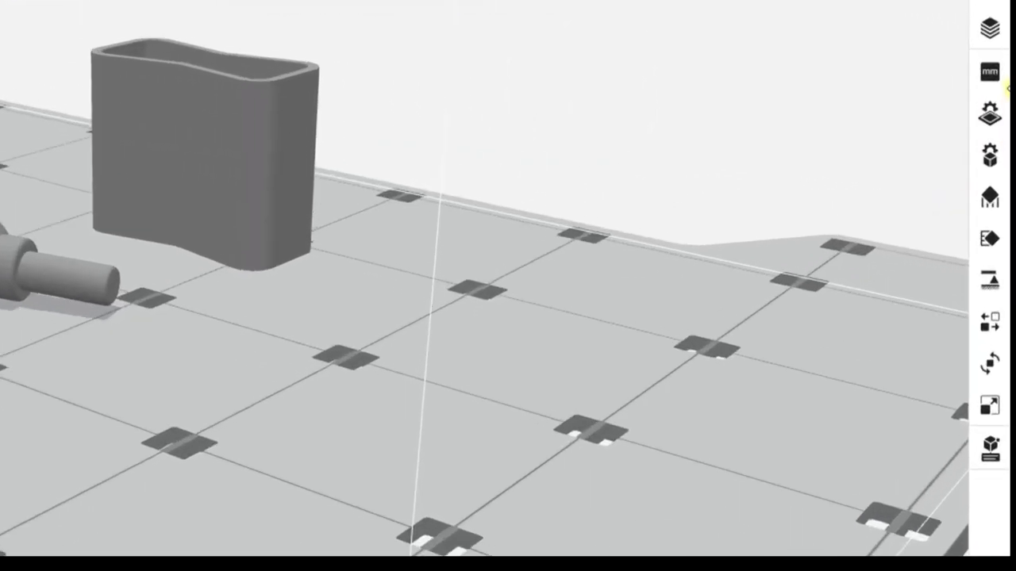
# Step: Set the tray slice height to 0.0070 in | T14 and slice the models into 250 layers
pyautogui.click(995, 116)
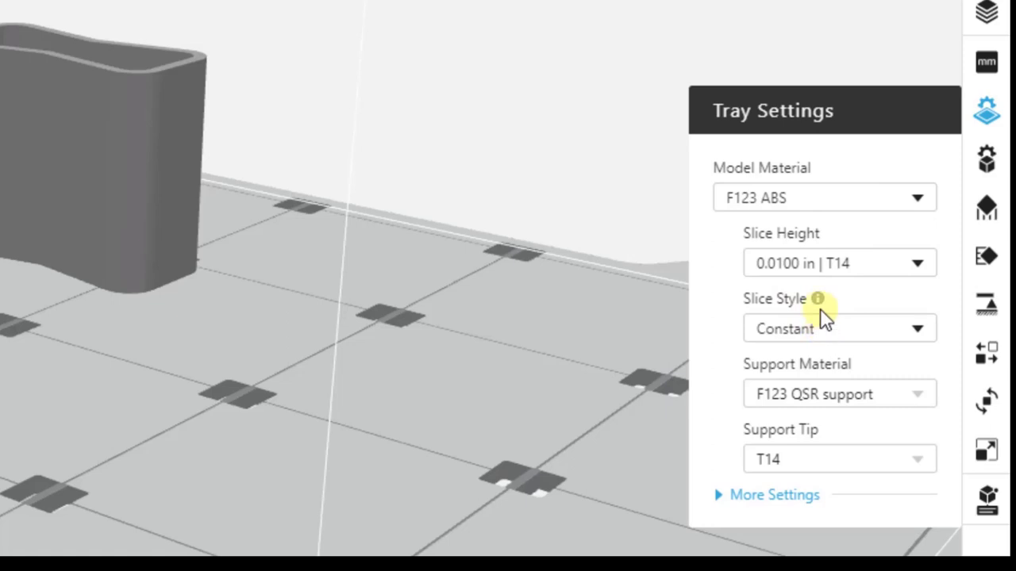
pyautogui.click(835, 267)
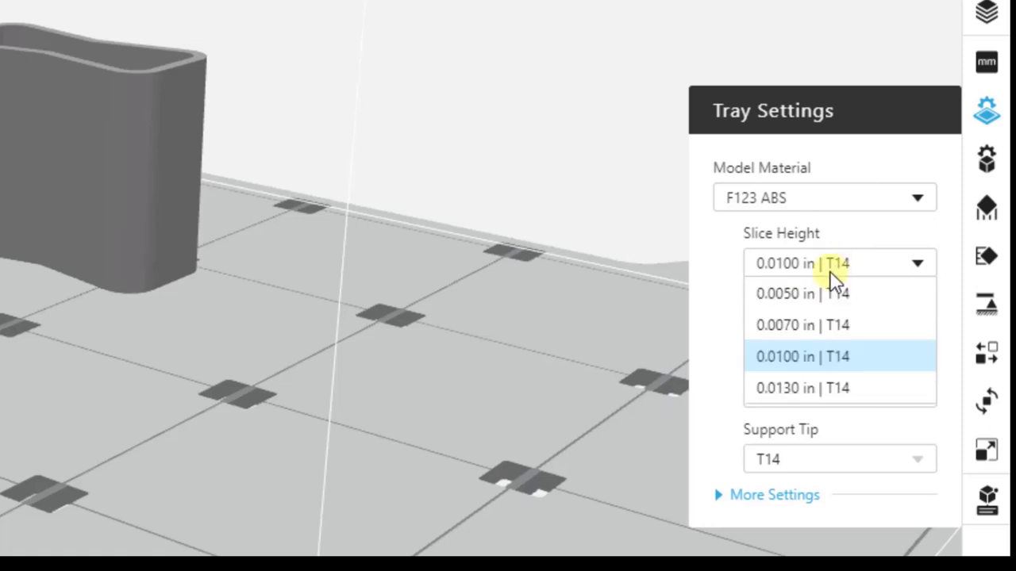
pyautogui.click(809, 325)
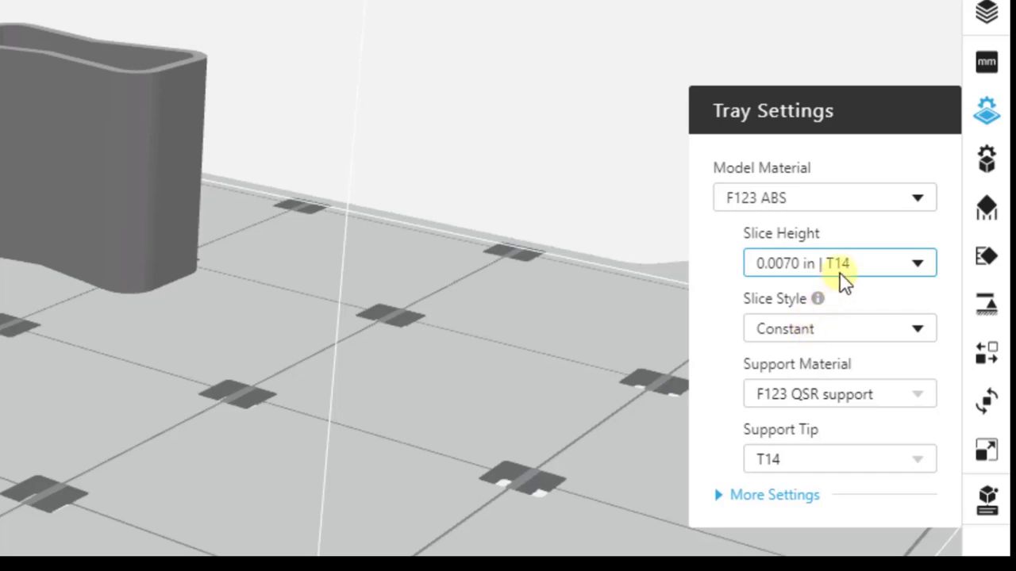
pyautogui.click(998, 75)
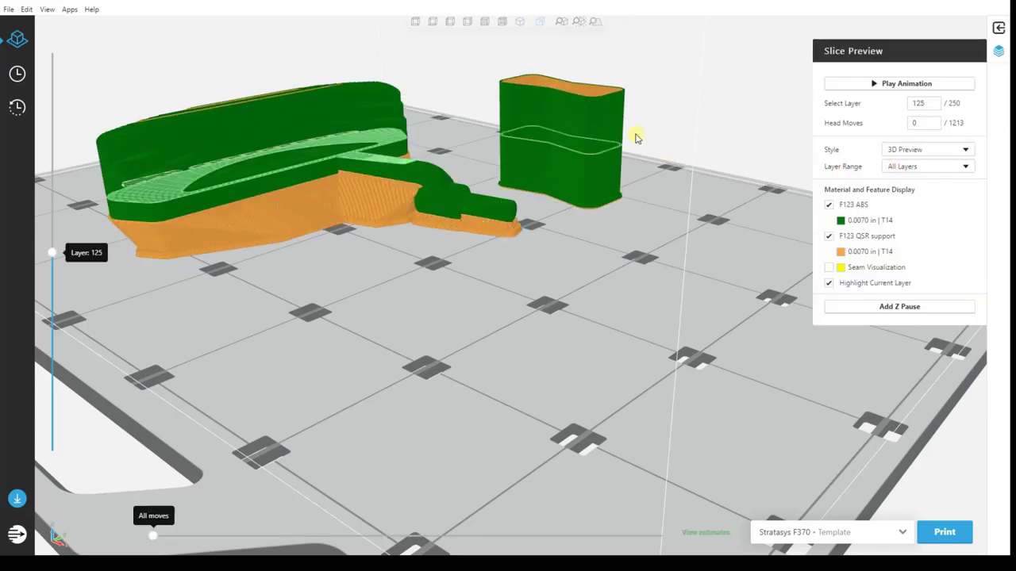
# Step: Review the tray estimates showing 4h 29m print time, then go back to model view
pyautogui.click(607, 109)
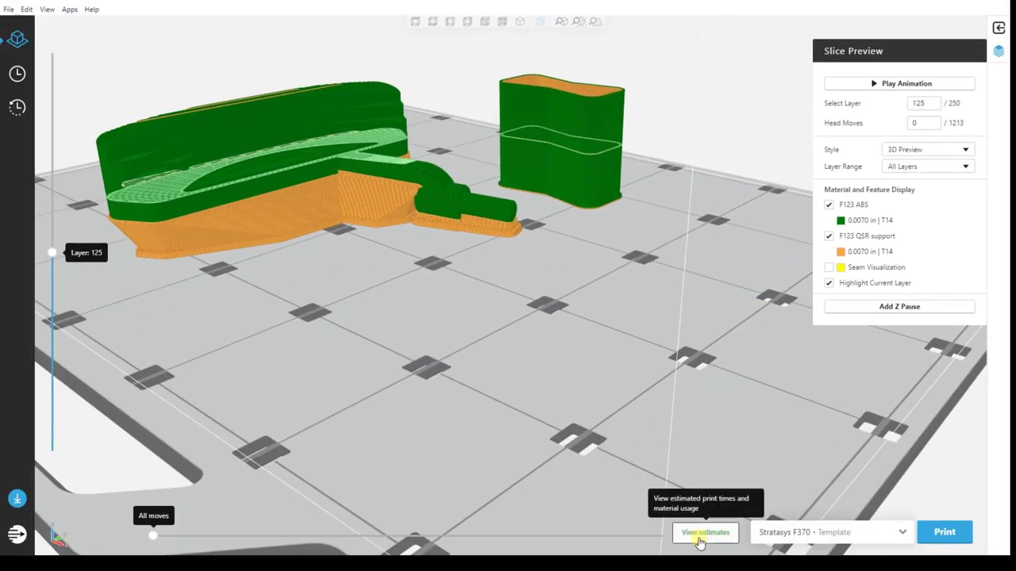
pyautogui.click(700, 539)
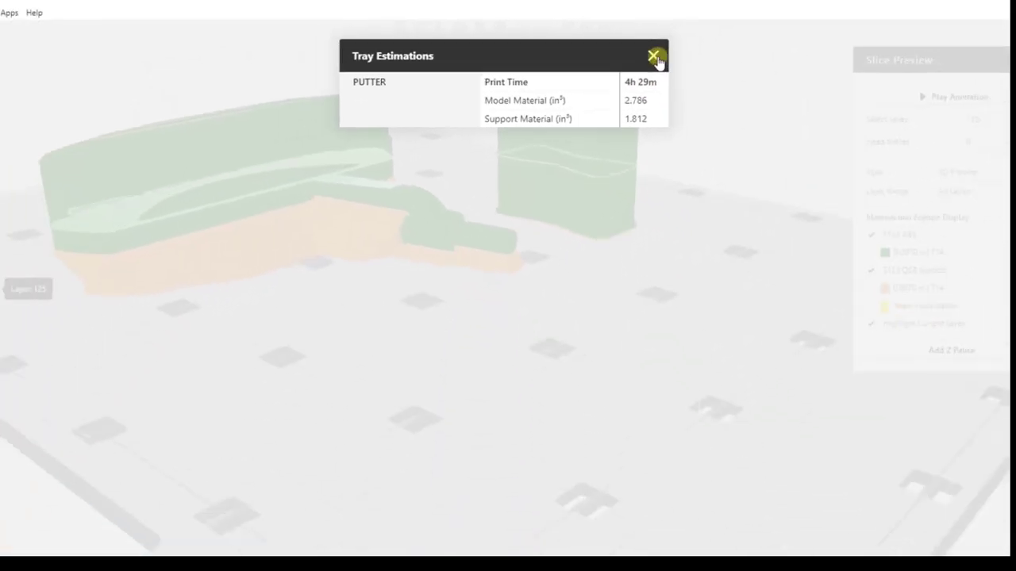
pyautogui.click(637, 48)
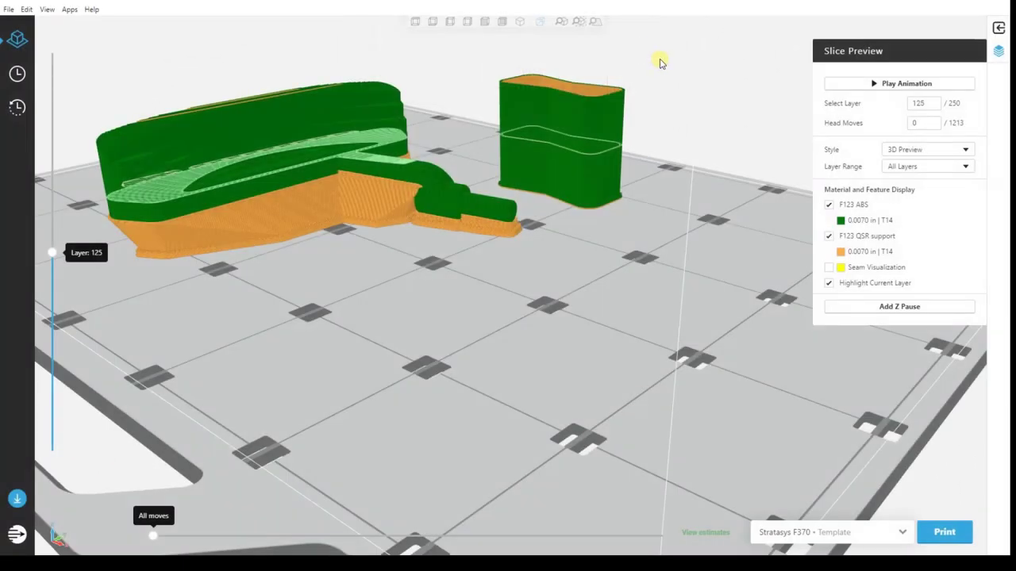
pyautogui.click(999, 28)
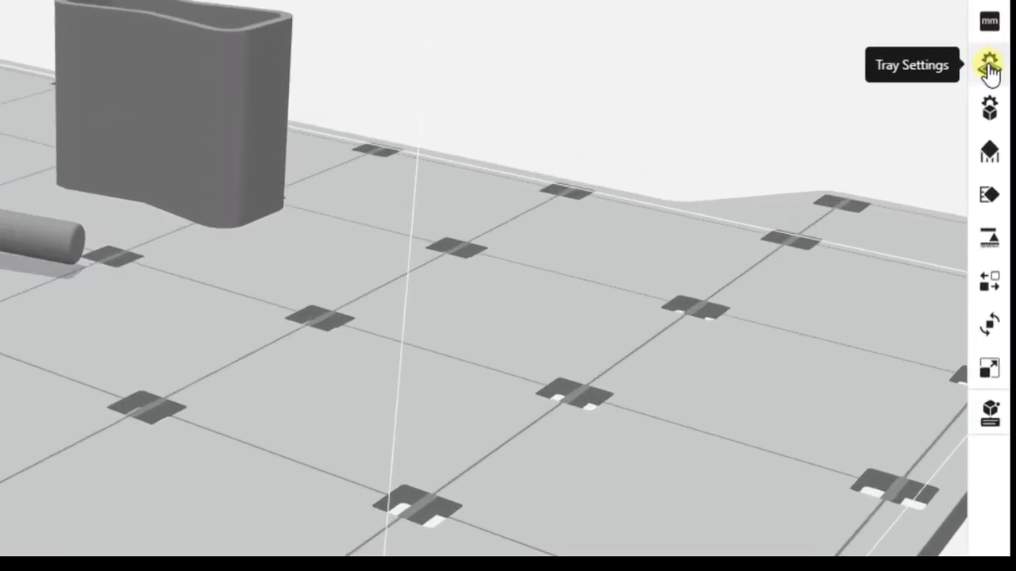
# Step: In Tray Settings, switch Slice Style from Constant to Adaptive, keeping the 0.0070 in slice height
pyautogui.click(989, 67)
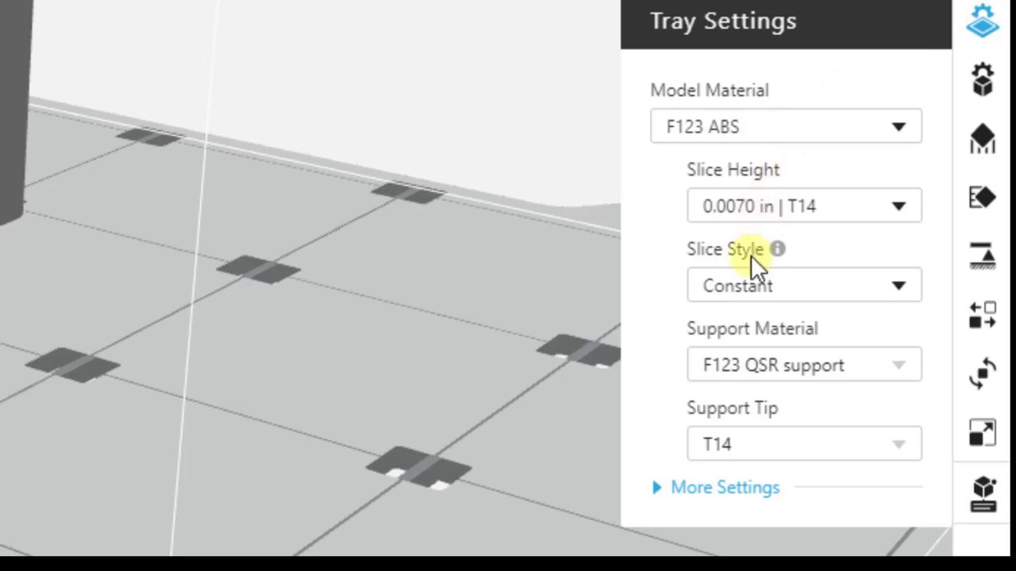
pyautogui.click(749, 285)
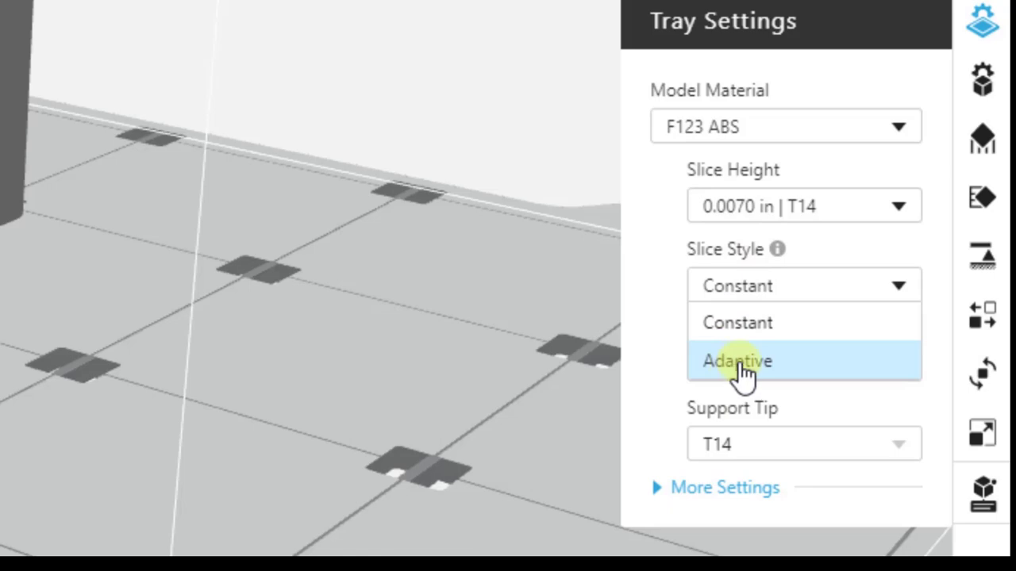
pyautogui.click(811, 367)
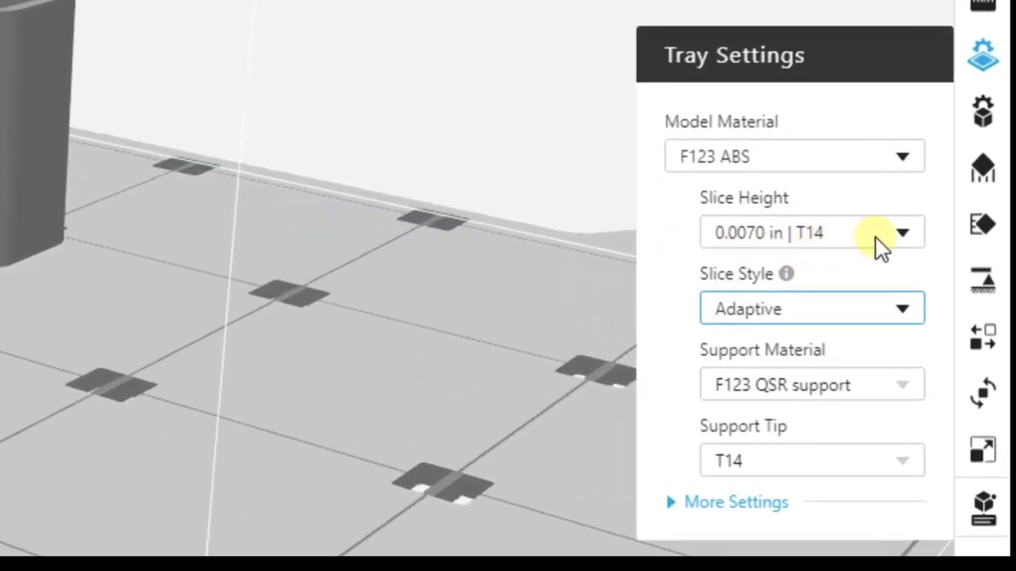
# Step: Keep the 0.0070 in slice height and re-slice the tray adaptively into 214 layers
pyautogui.click(877, 246)
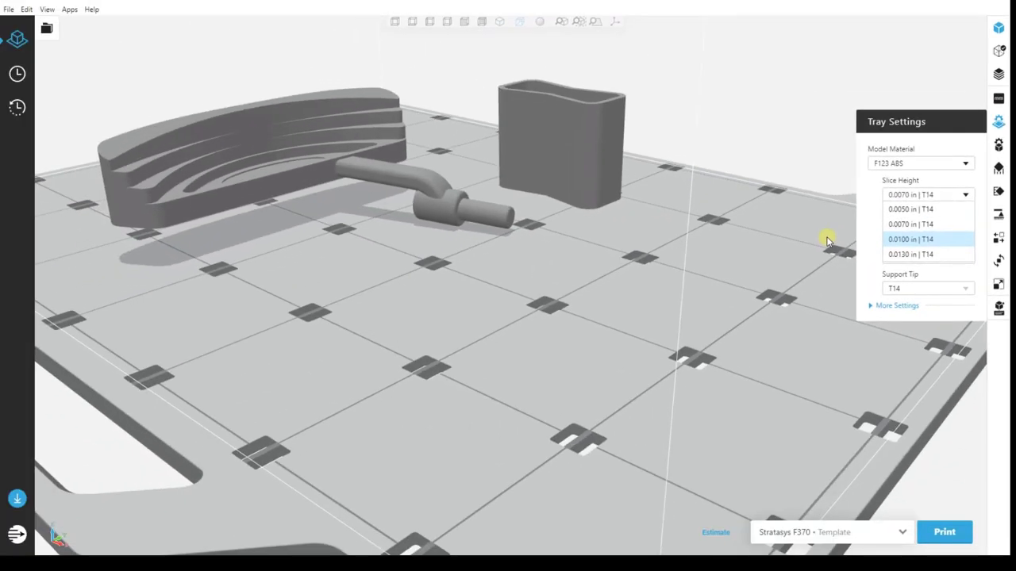
pyautogui.click(827, 241)
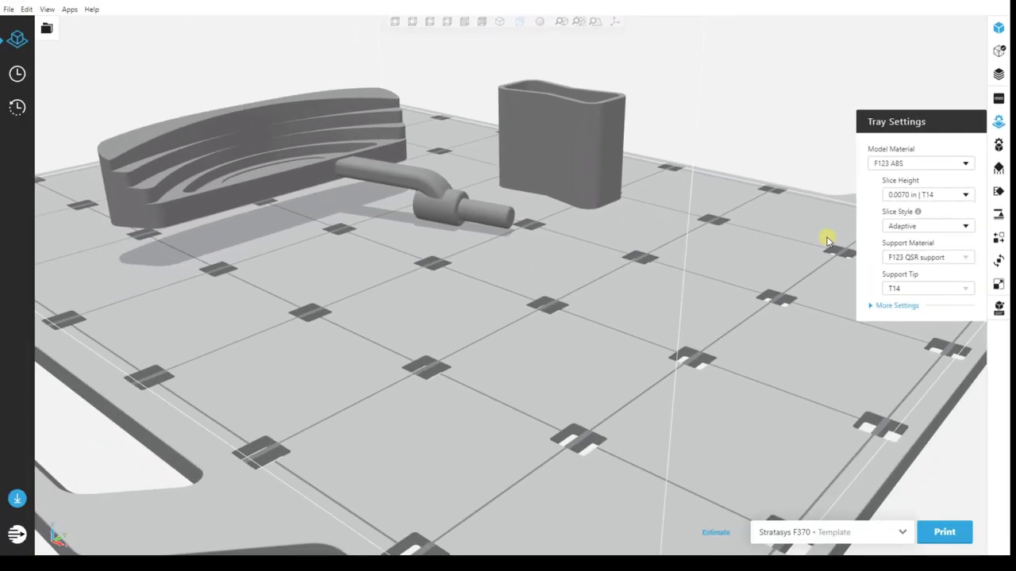
pyautogui.click(998, 75)
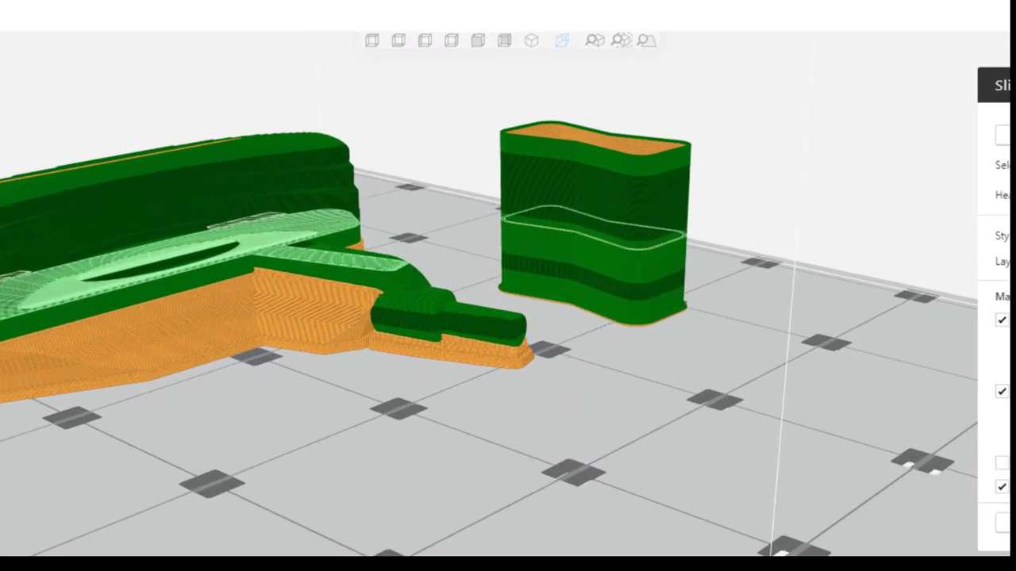
pyautogui.click(705, 533)
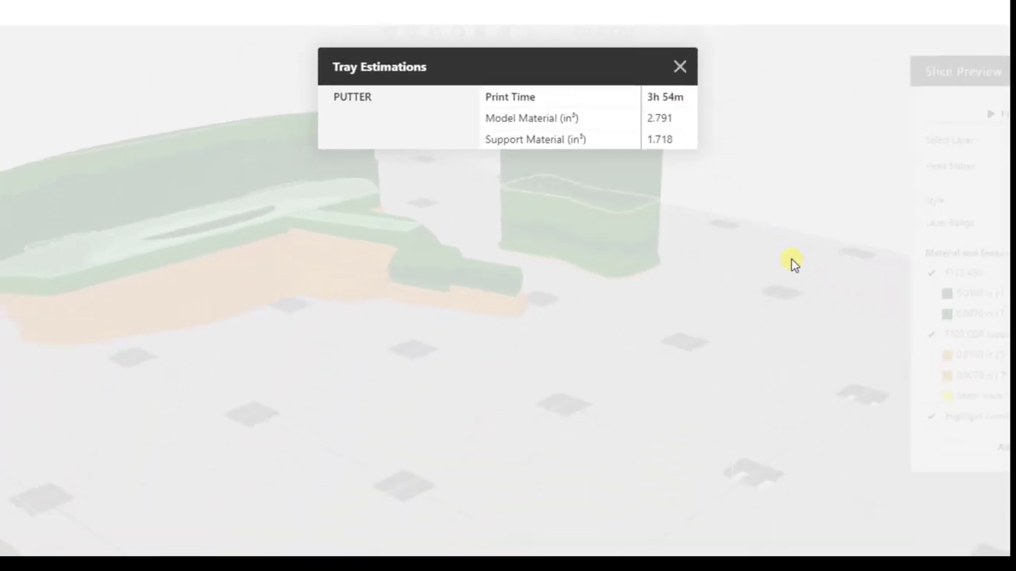
pyautogui.click(640, 49)
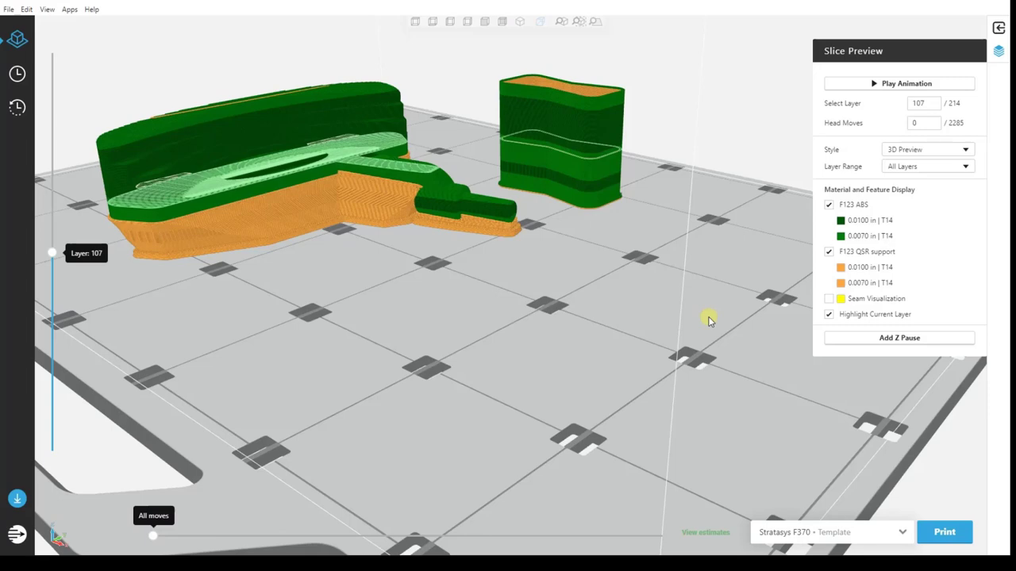
pyautogui.click(998, 28)
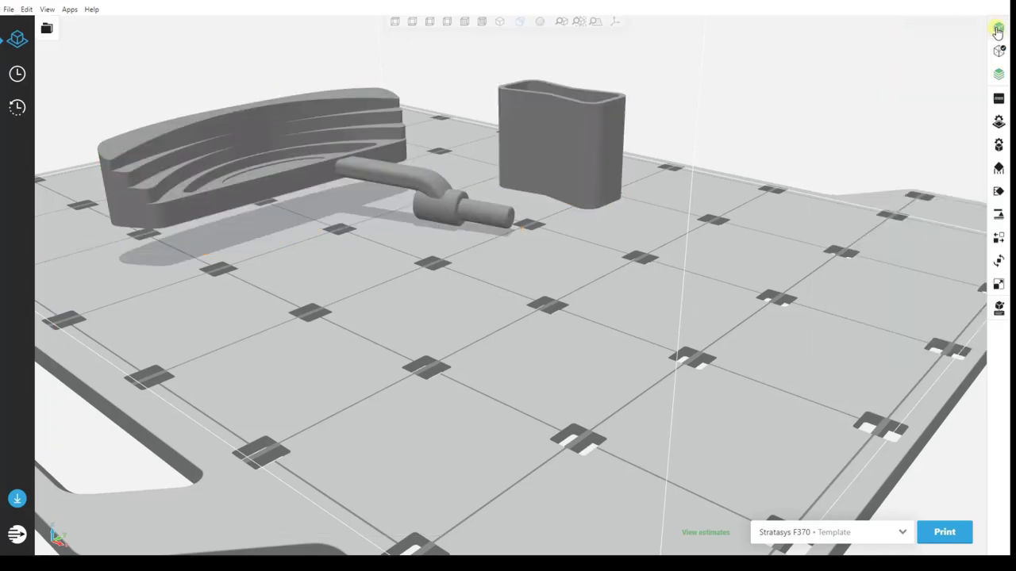
pyautogui.click(999, 287)
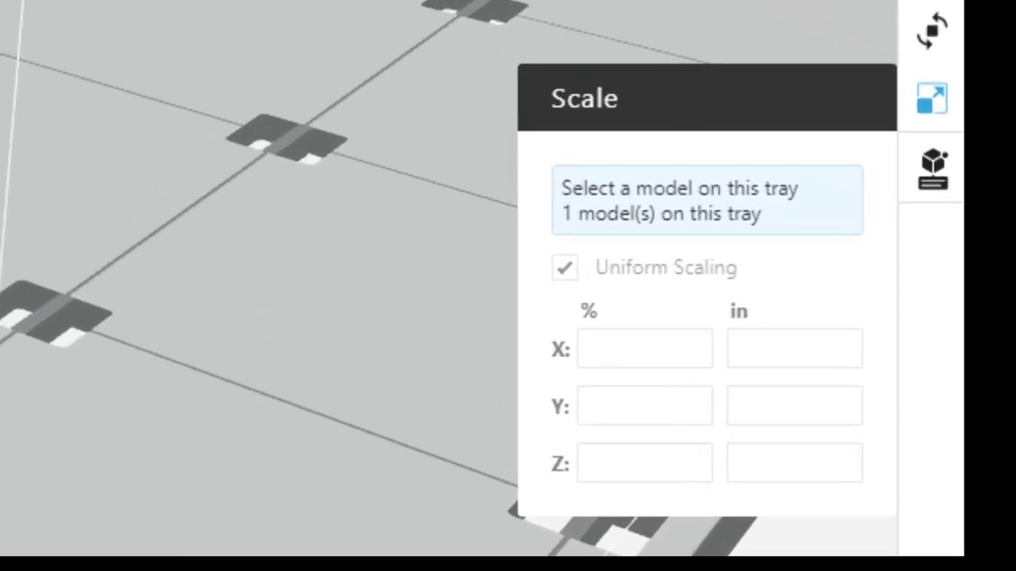
pyautogui.hotkey('ctrl', 'a')
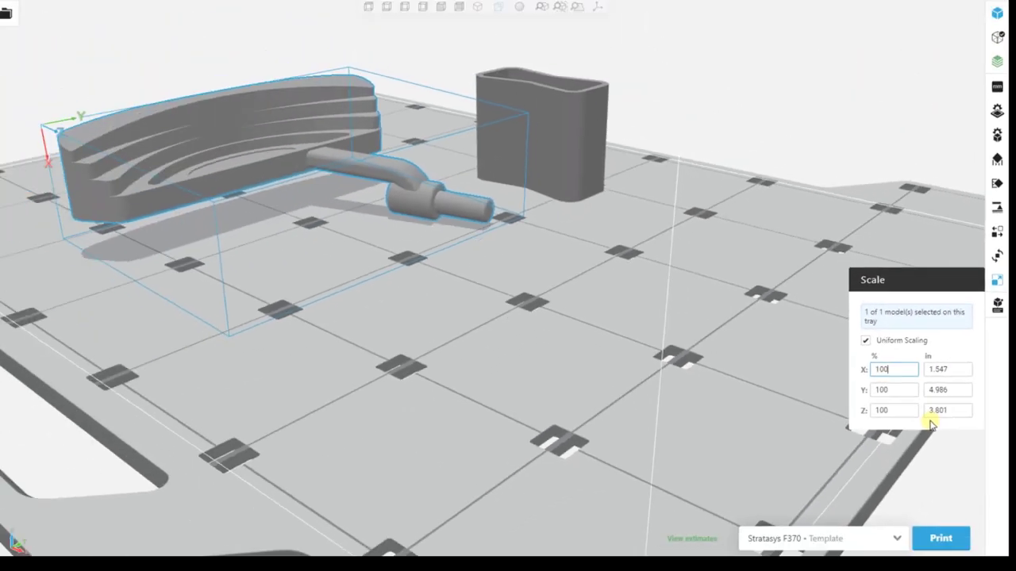
pyautogui.click(998, 74)
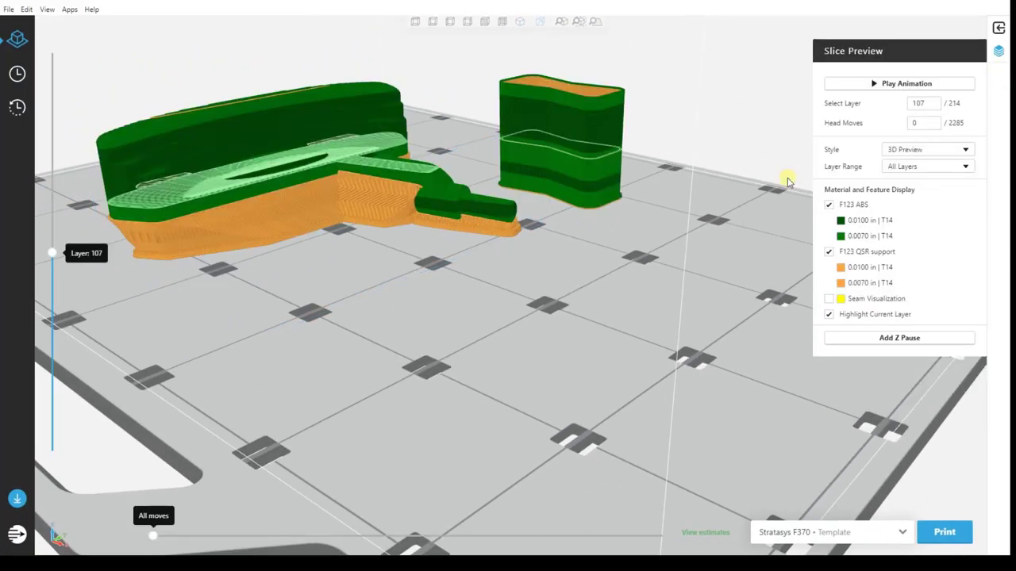